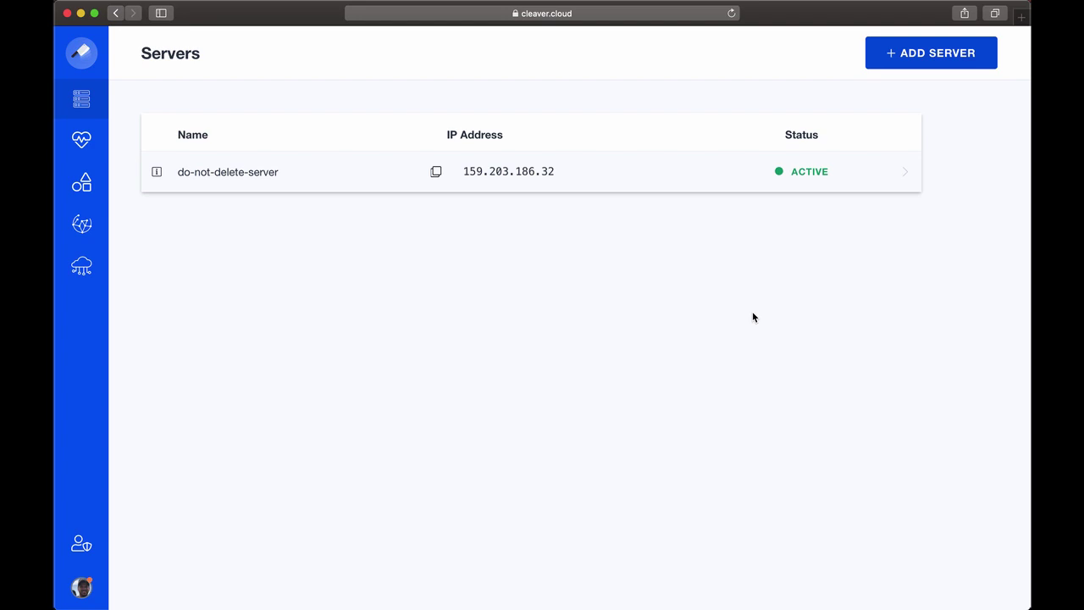
Start adding a new Hetzner server and name it Wordpress.
left_click(958, 65)
scroll(736, 277, "down", 4)
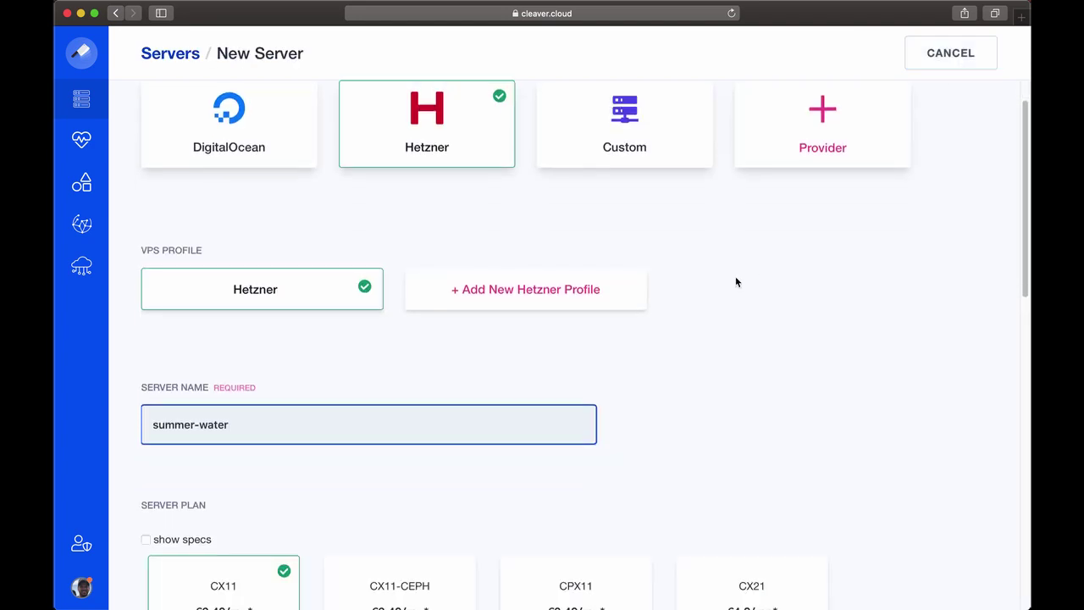
triple_click(492, 311)
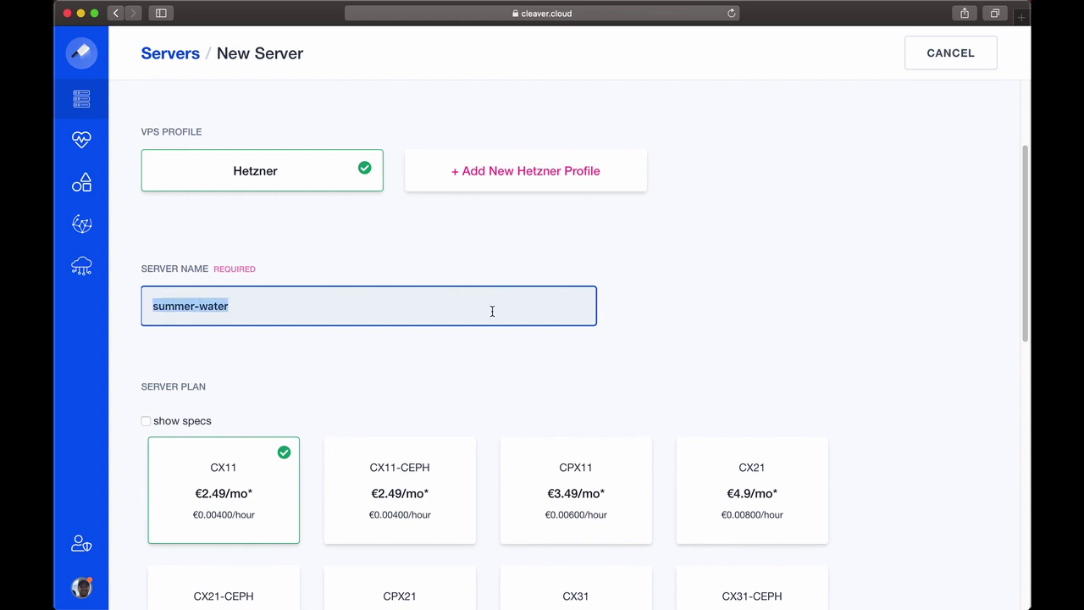
type("Wordpress")
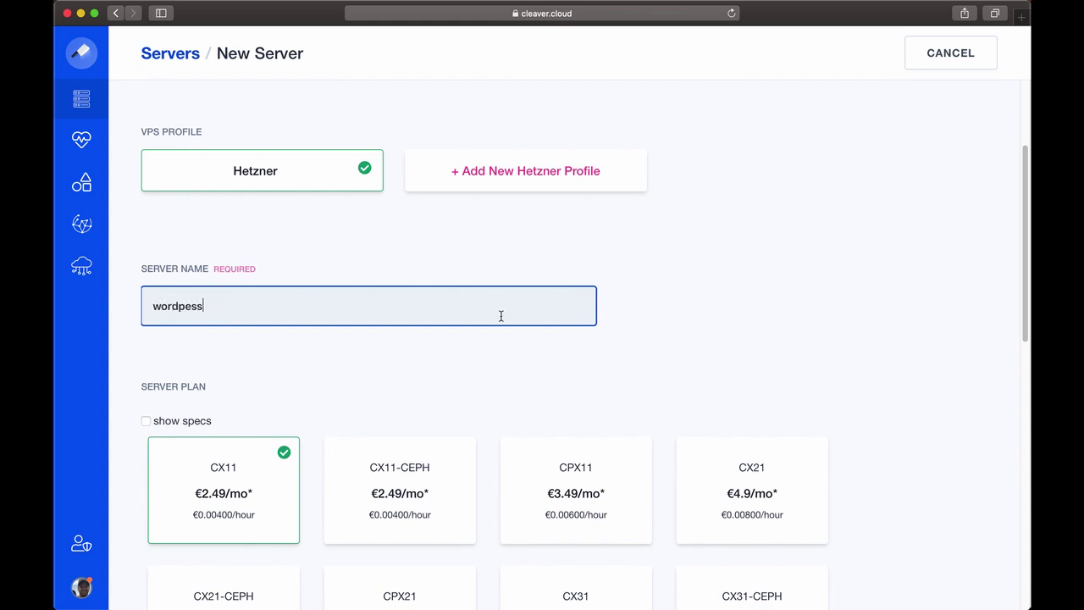
Enable monitoring installation for the new server and provision it.
scroll(533, 377, "down", 1)
scroll(533, 377, "down", 10)
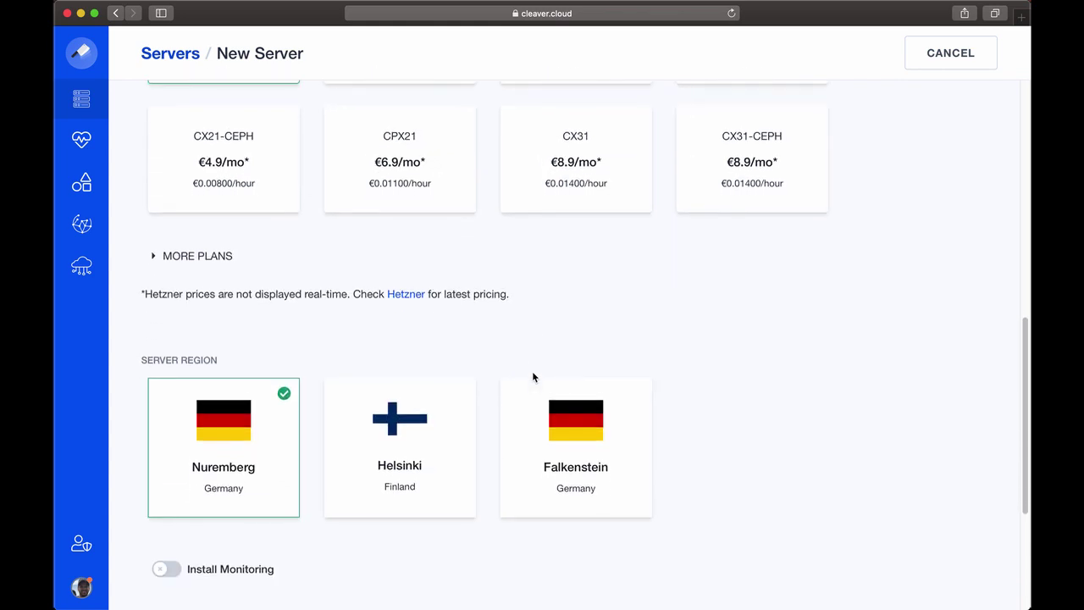
scroll(532, 377, "down", 3)
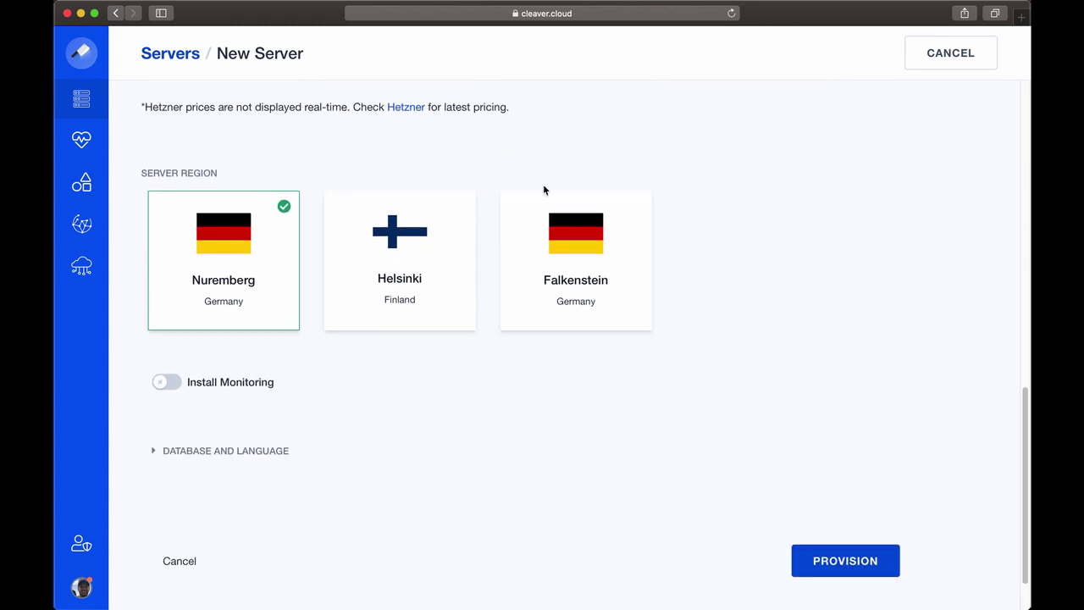
scroll(342, 329, "down", 2)
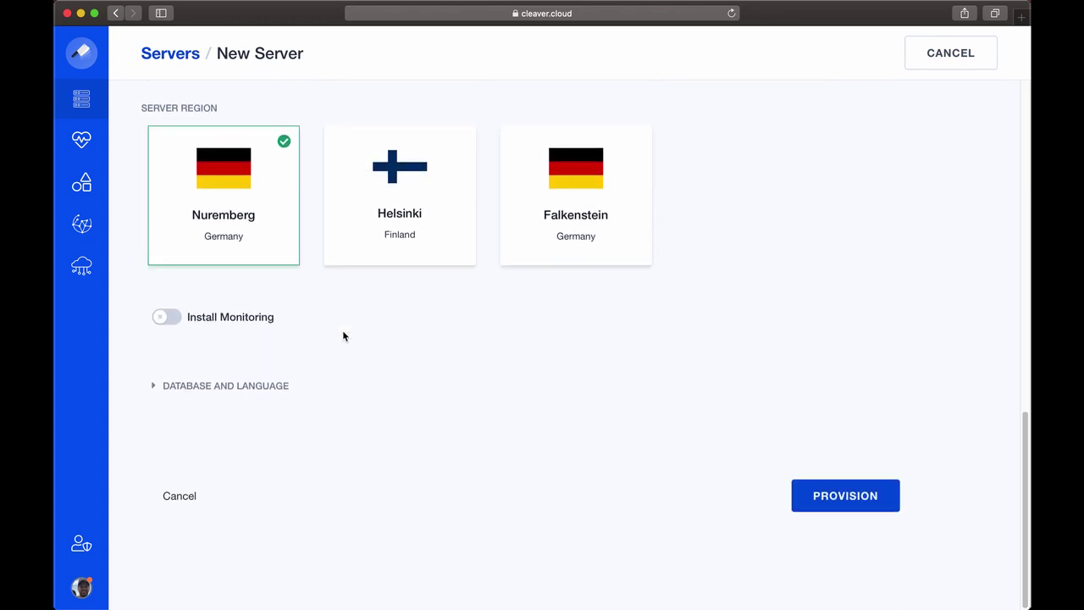
left_click(249, 323)
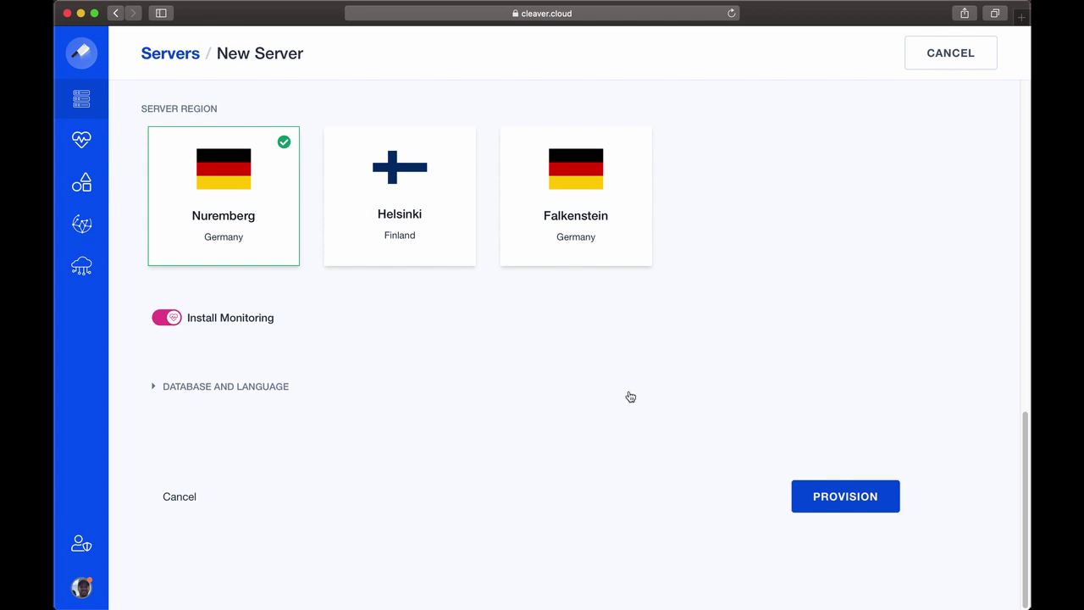
left_click(872, 505)
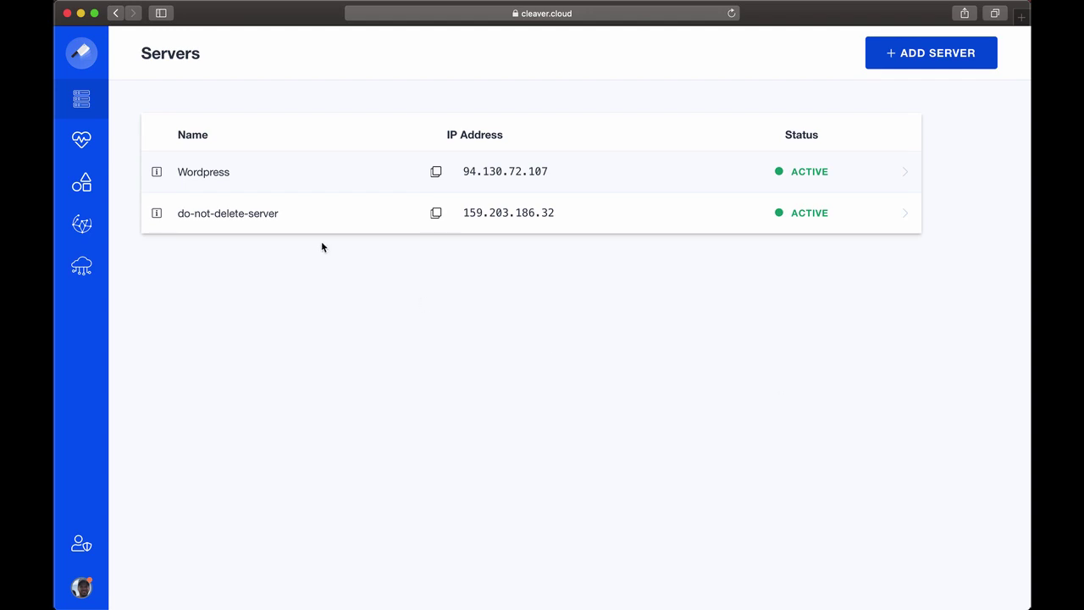
Open the Wordpress server and review its installed services and the services available to install.
left_click(243, 175)
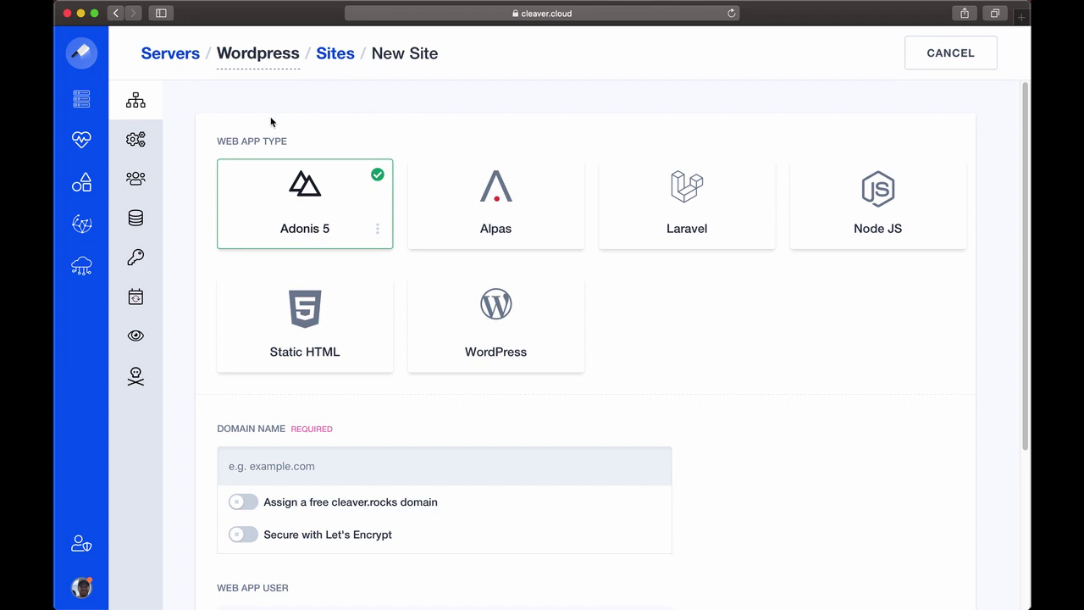
left_click(137, 140)
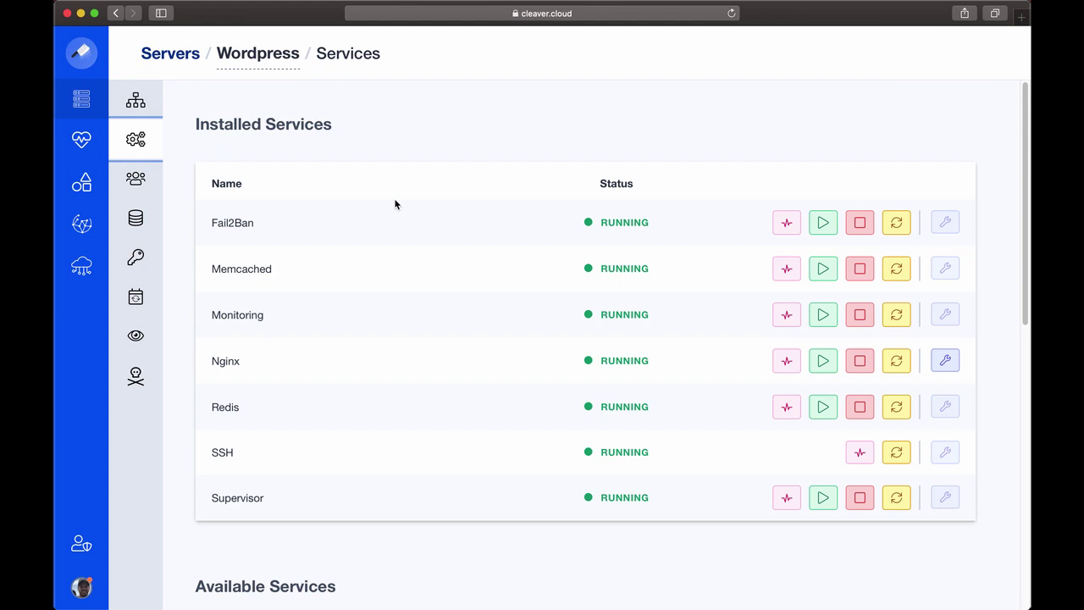
scroll(395, 204, "down", 1)
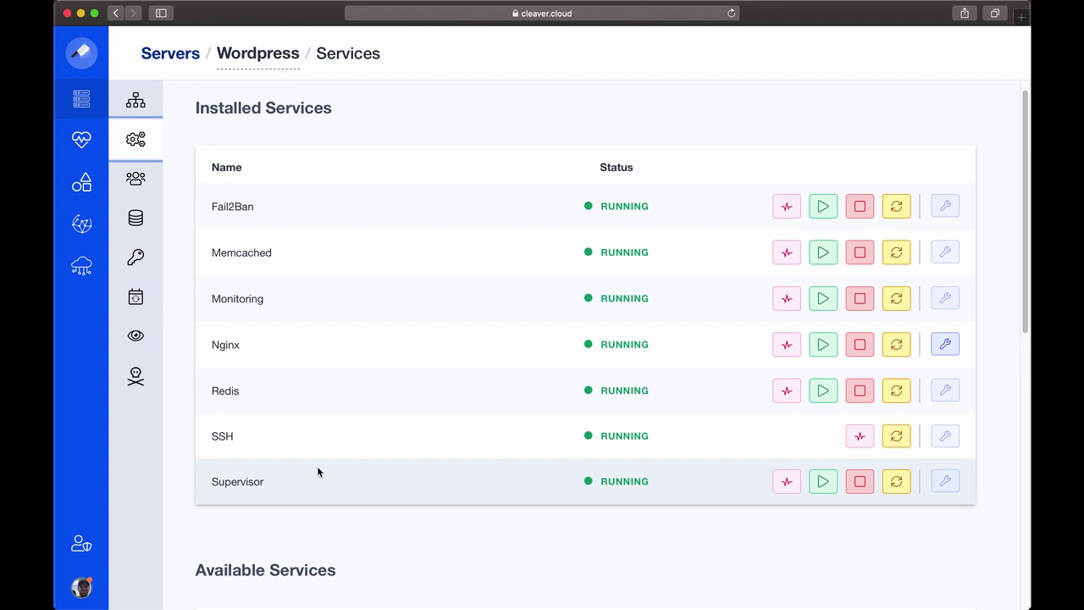
scroll(318, 471, "down", 5)
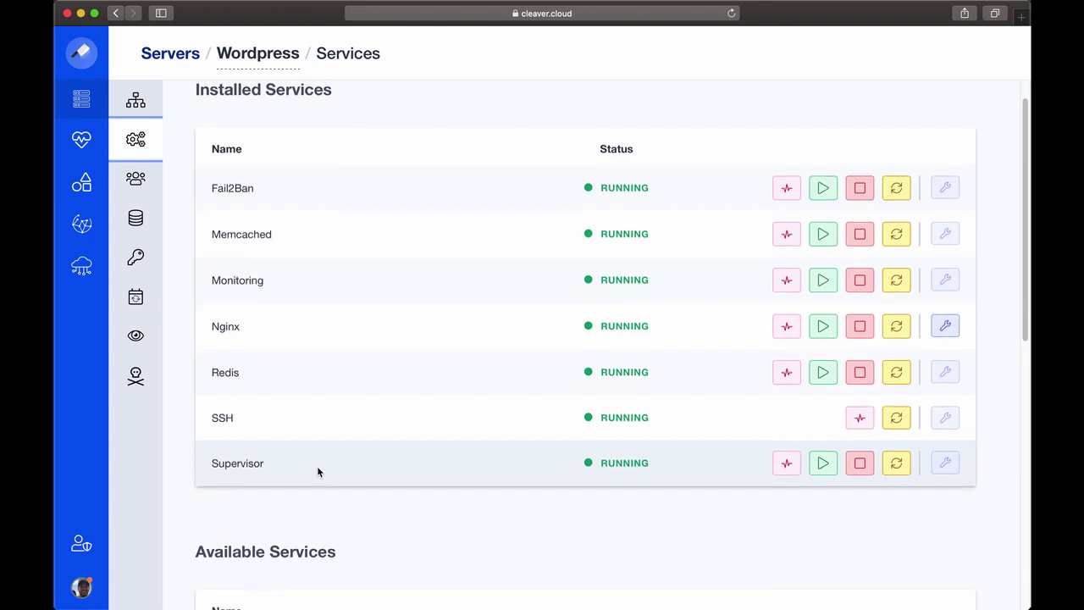
scroll(318, 471, "down", 2)
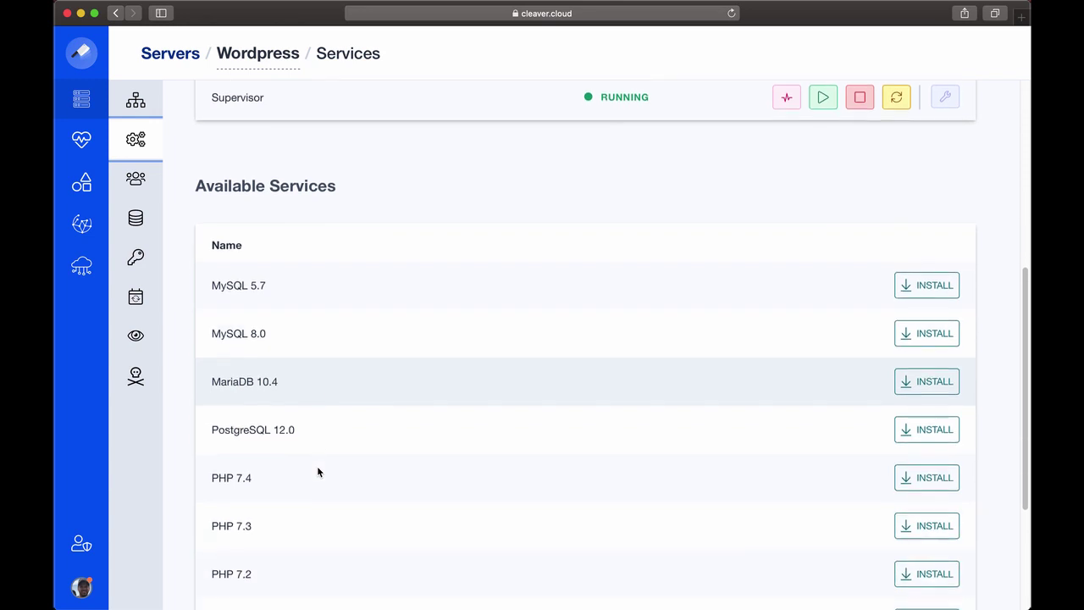
scroll(318, 472, "down", 2)
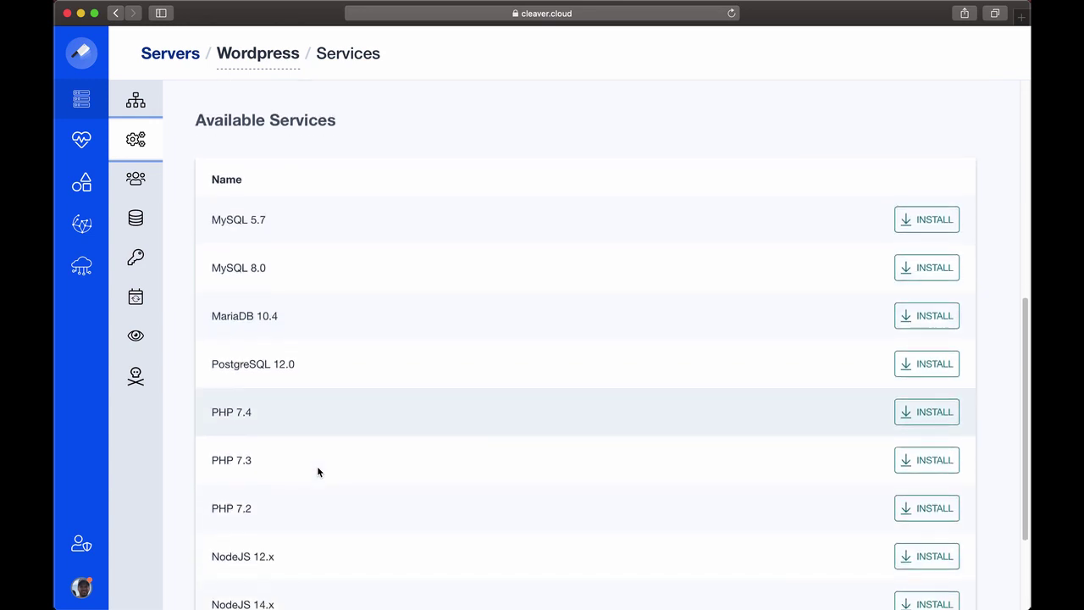
scroll(318, 472, "down", 1)
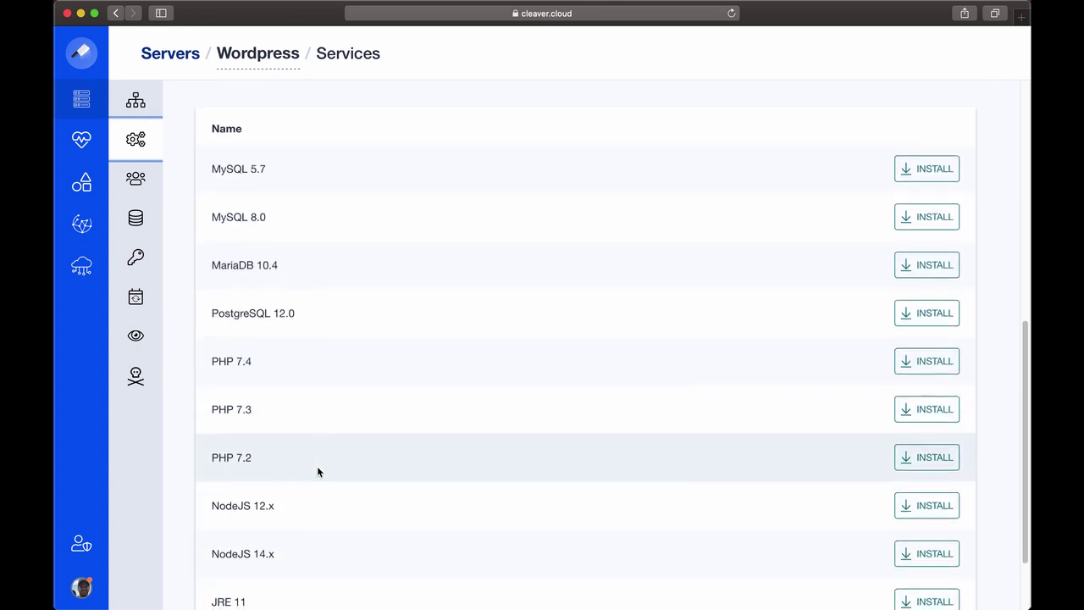
scroll(318, 472, "down", 1)
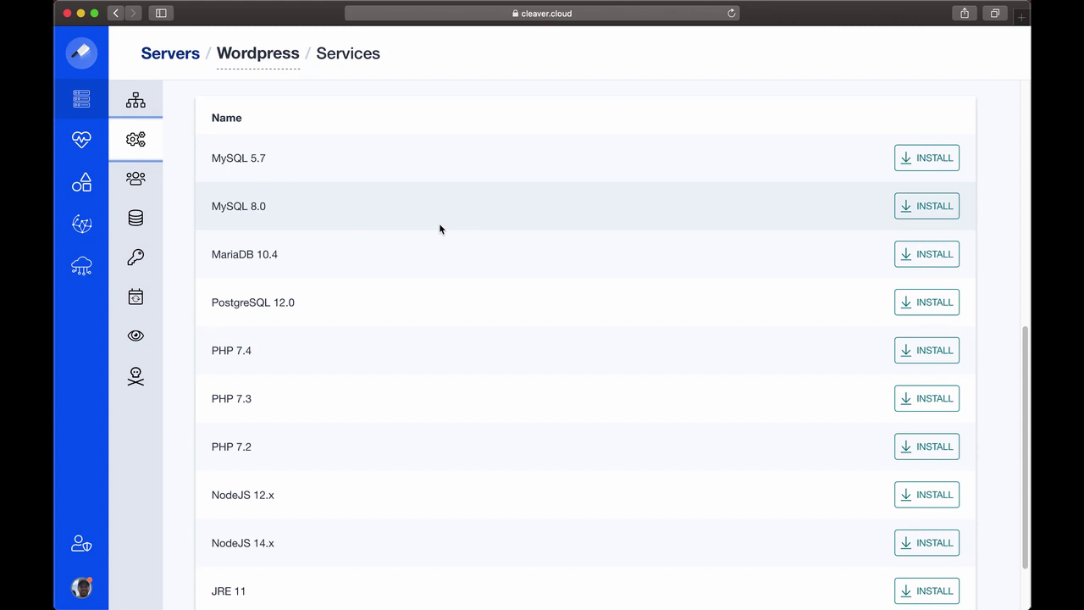
scroll(443, 279, "up", 6)
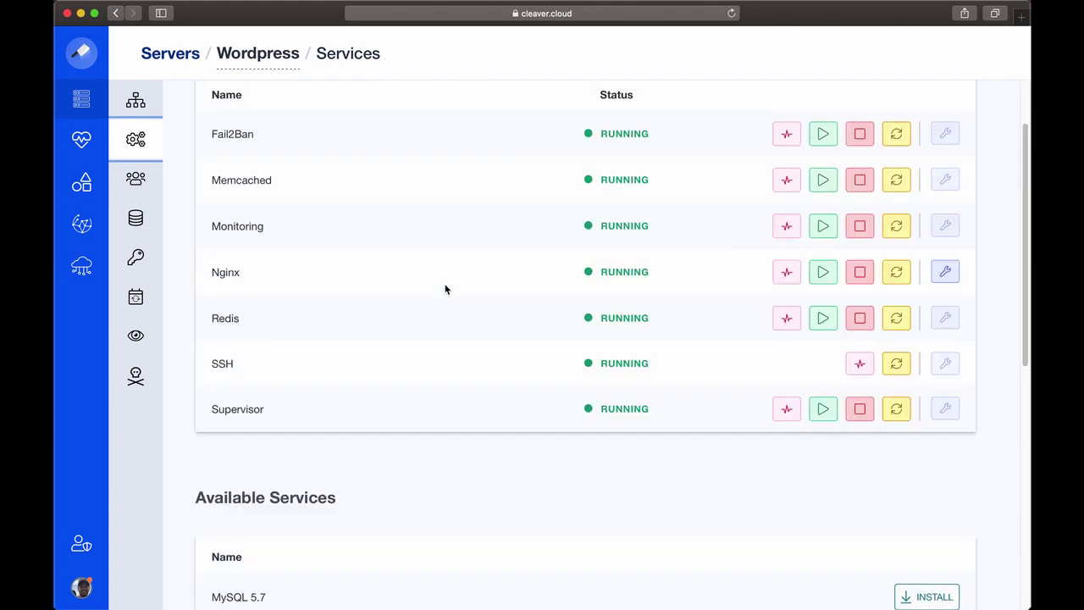
Set up a new site on the server with WordPress as the web app type and a free cleaver.rocks domain.
left_click(136, 101)
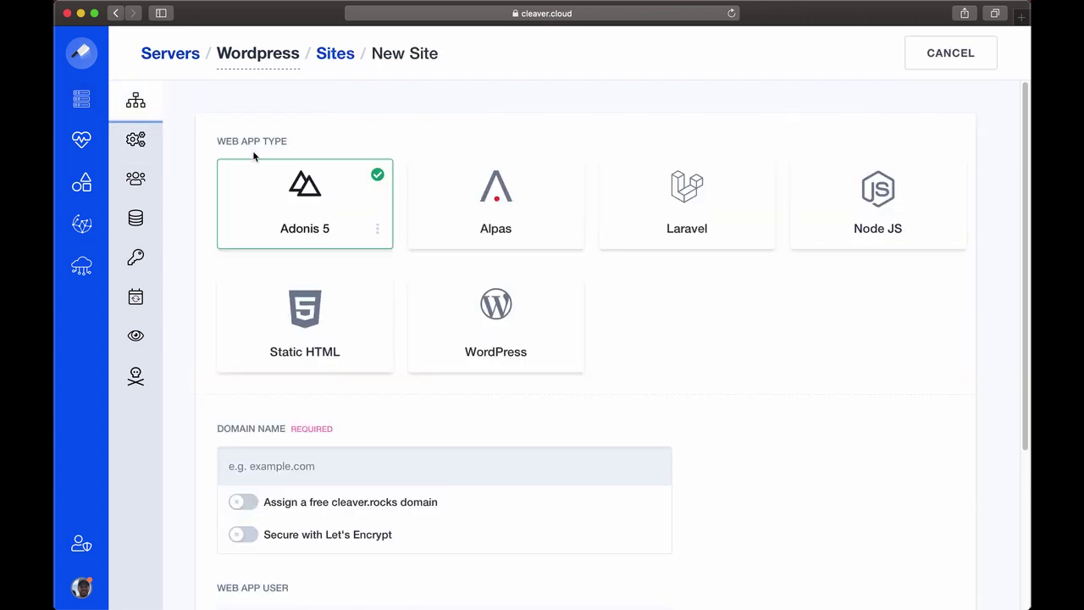
left_click(465, 340)
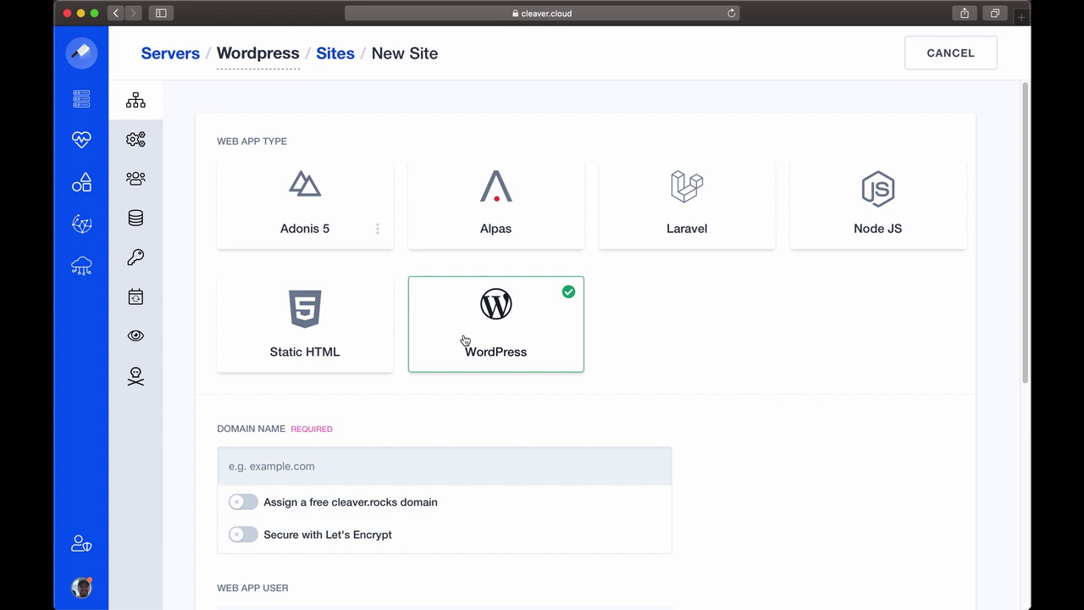
scroll(465, 339, "down", 1)
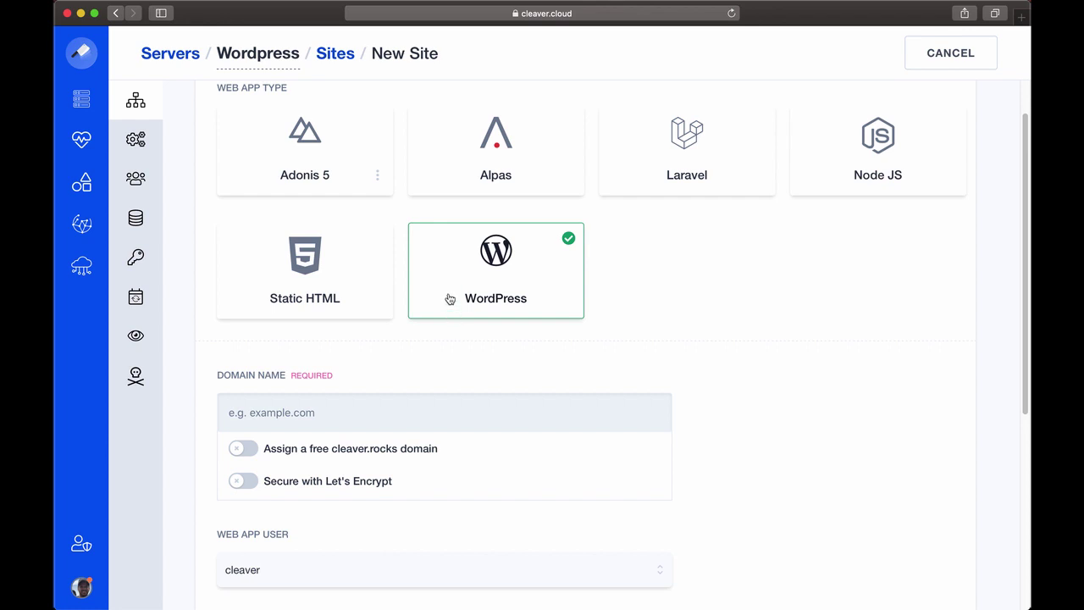
left_click(374, 449)
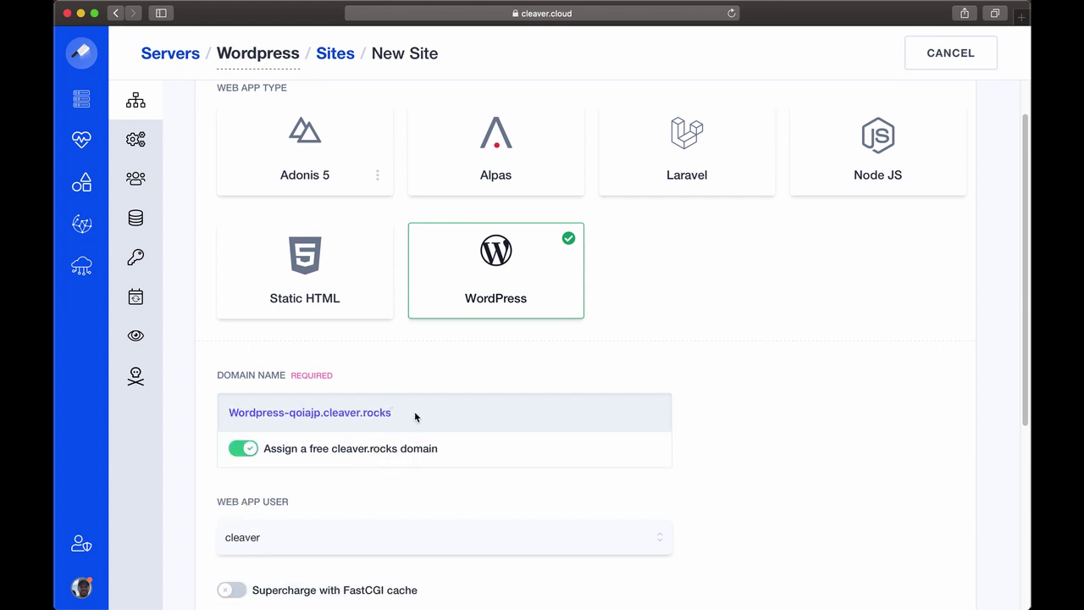
Enable FastCGI cache supercharging for the WordPress site, review its database credentials, and add the site.
scroll(415, 416, "down", 5)
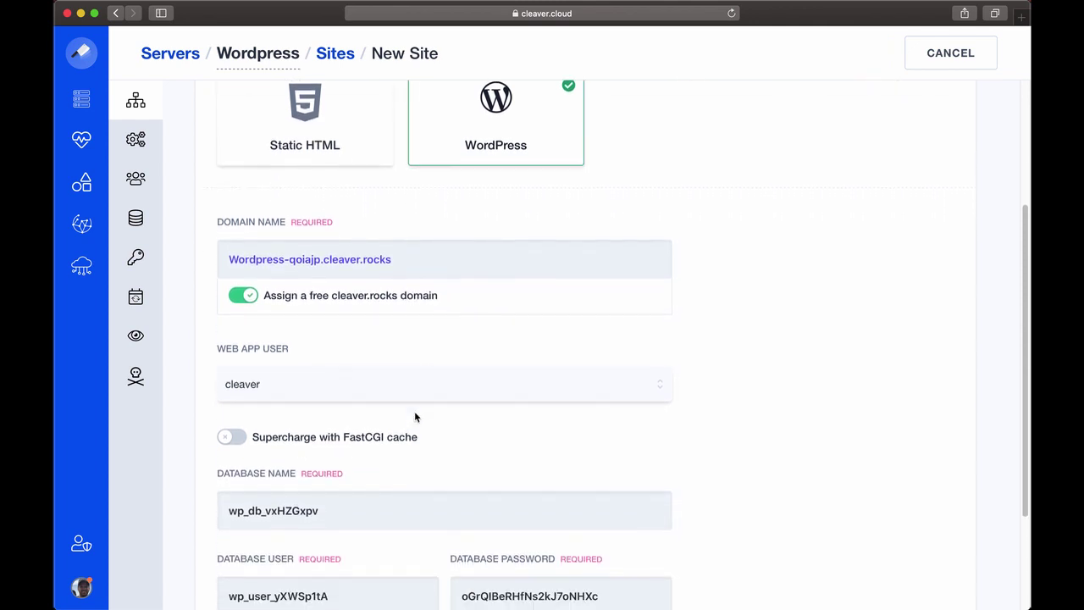
left_click(276, 417)
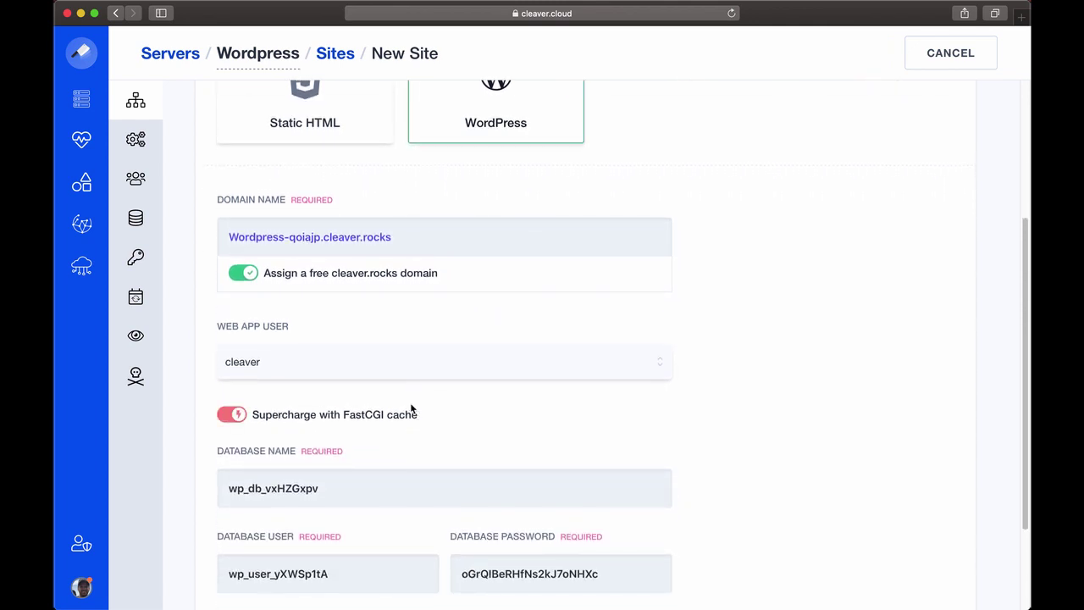
scroll(410, 402, "down", 4)
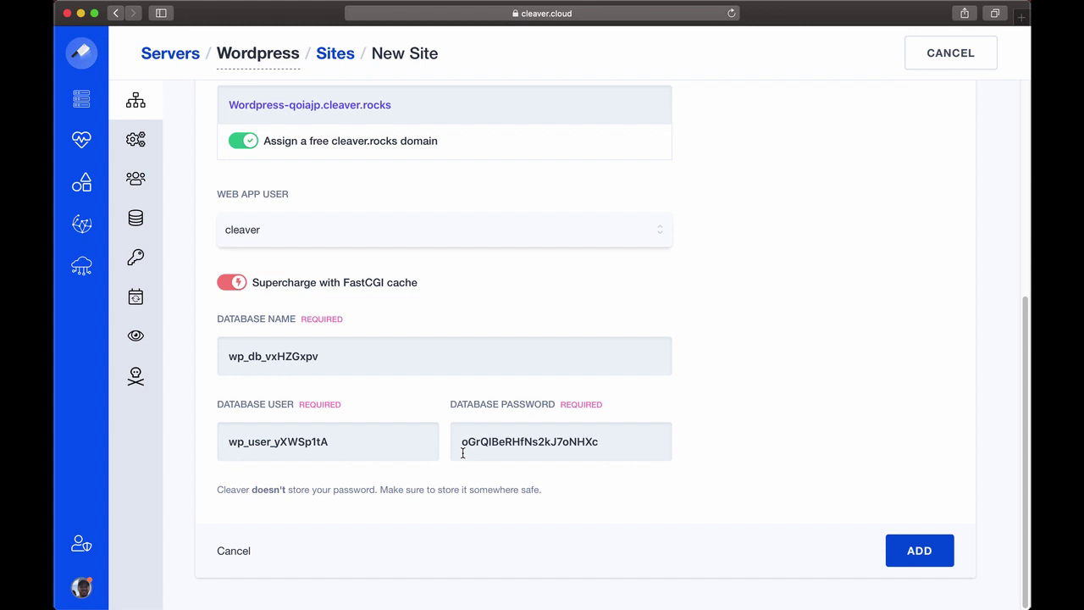
left_click_drag(375, 442, 199, 422)
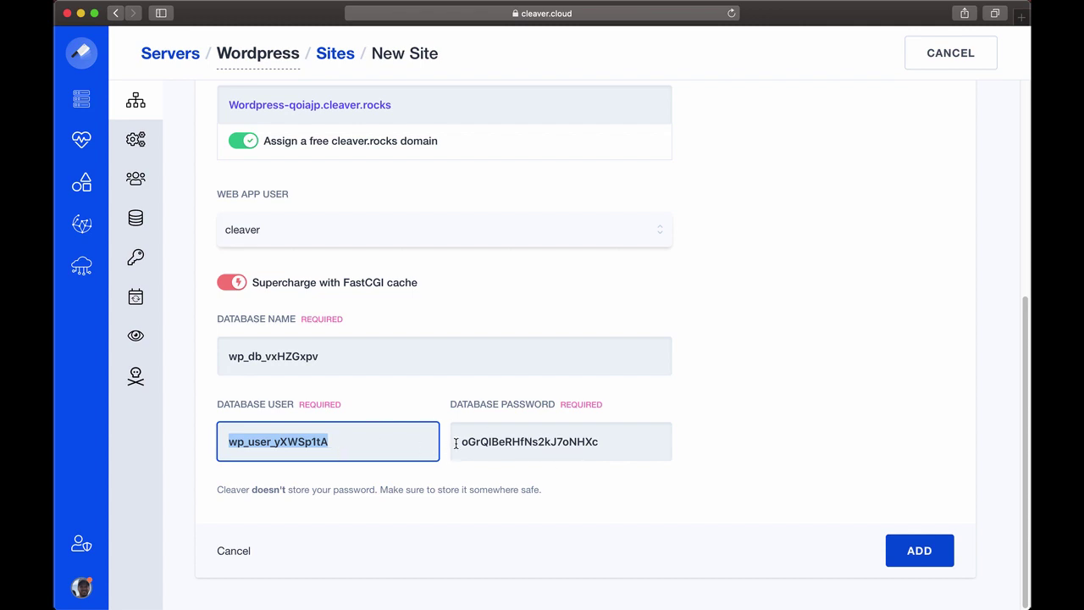
left_click(712, 441)
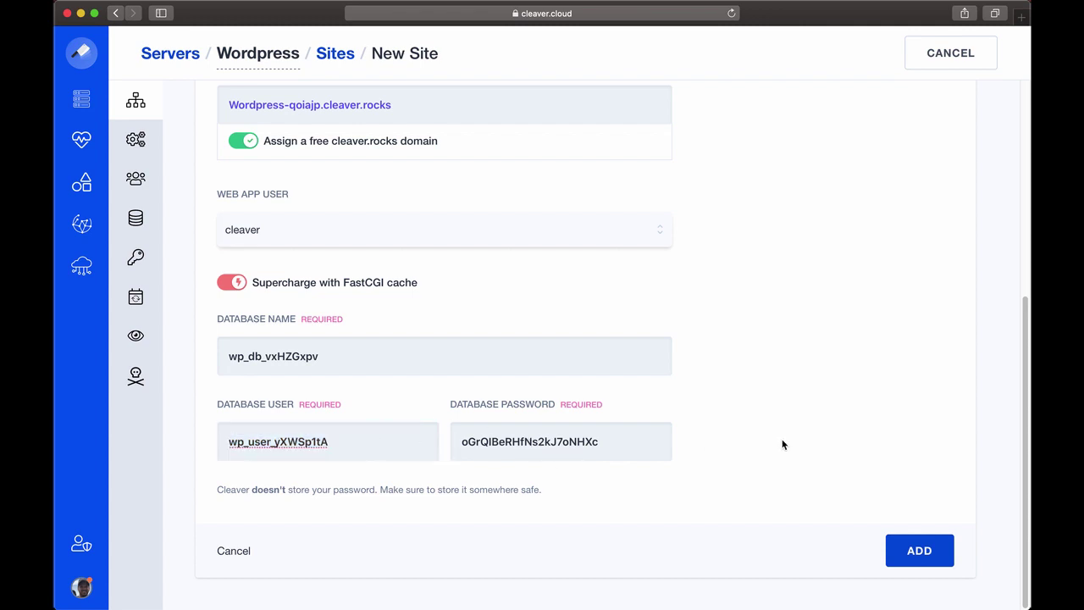
left_click(919, 555)
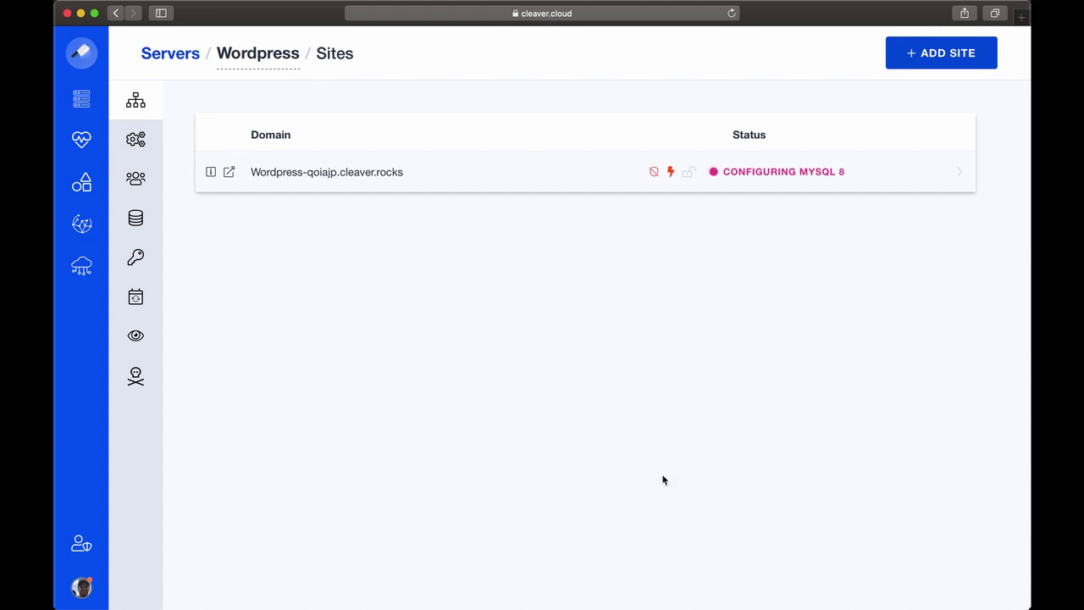
Check the status of MySQL 8.0 and PHP 7.4 among the Wordpress server's installed services.
left_click(133, 150)
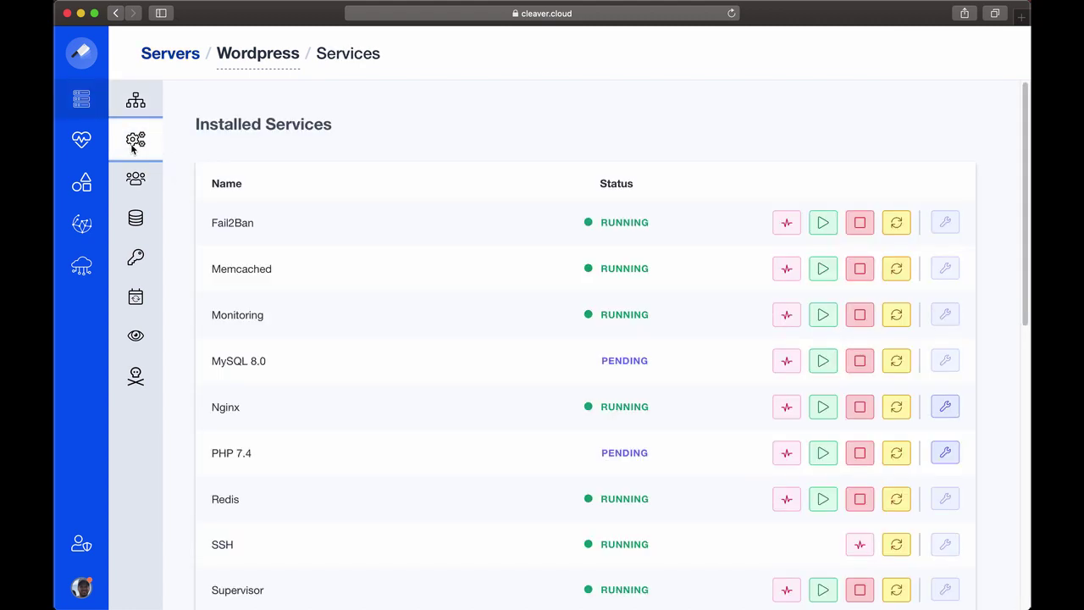
scroll(279, 312, "down", 2)
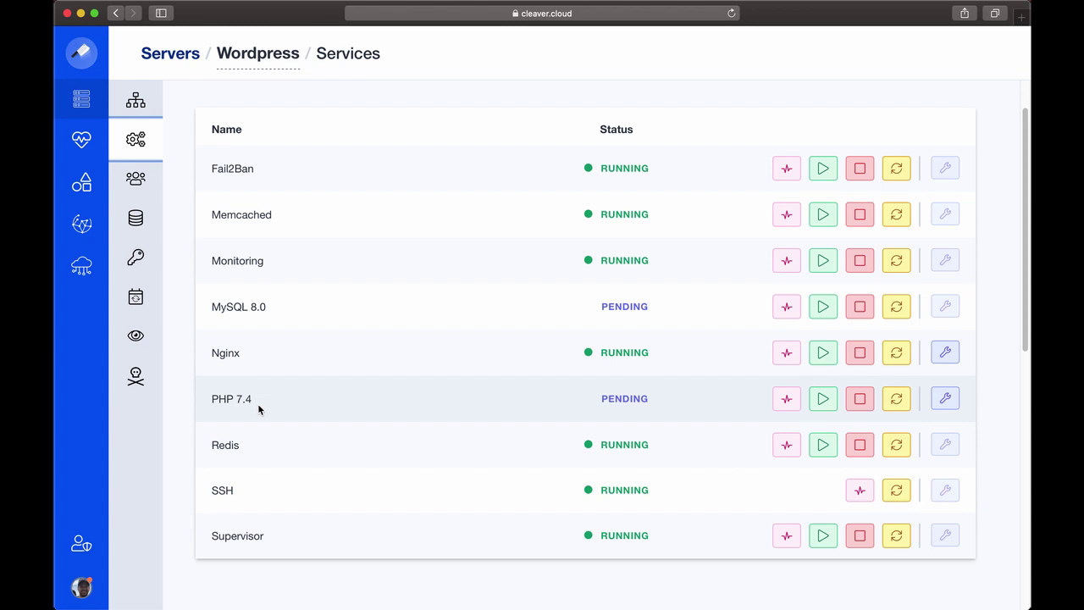
scroll(258, 403, "up", 2)
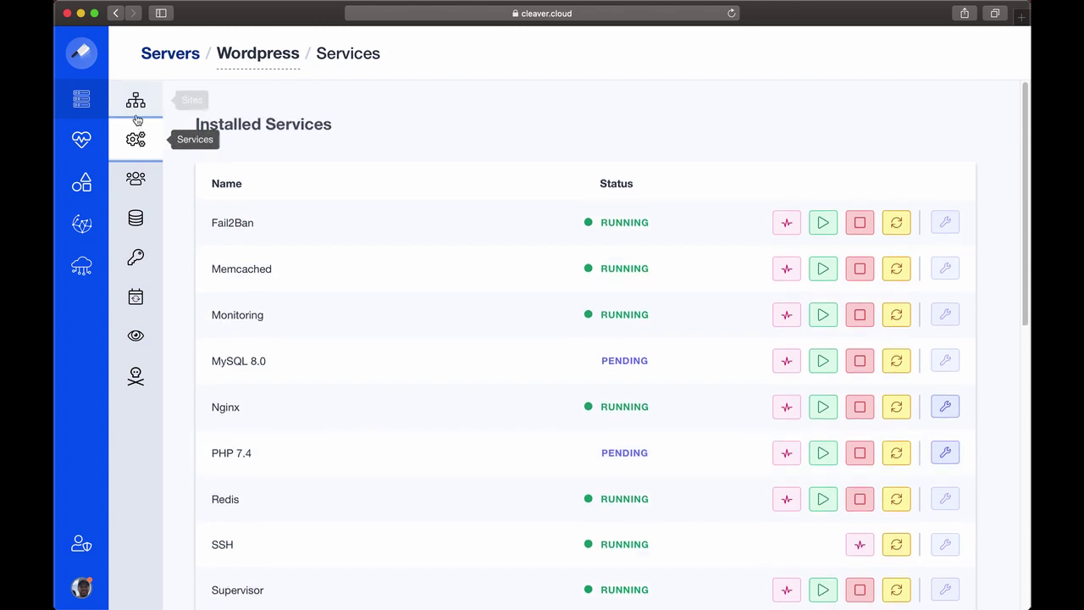
Return to the Wordpress server's site list and open the new cleaver.rocks site in the browser.
left_click(134, 113)
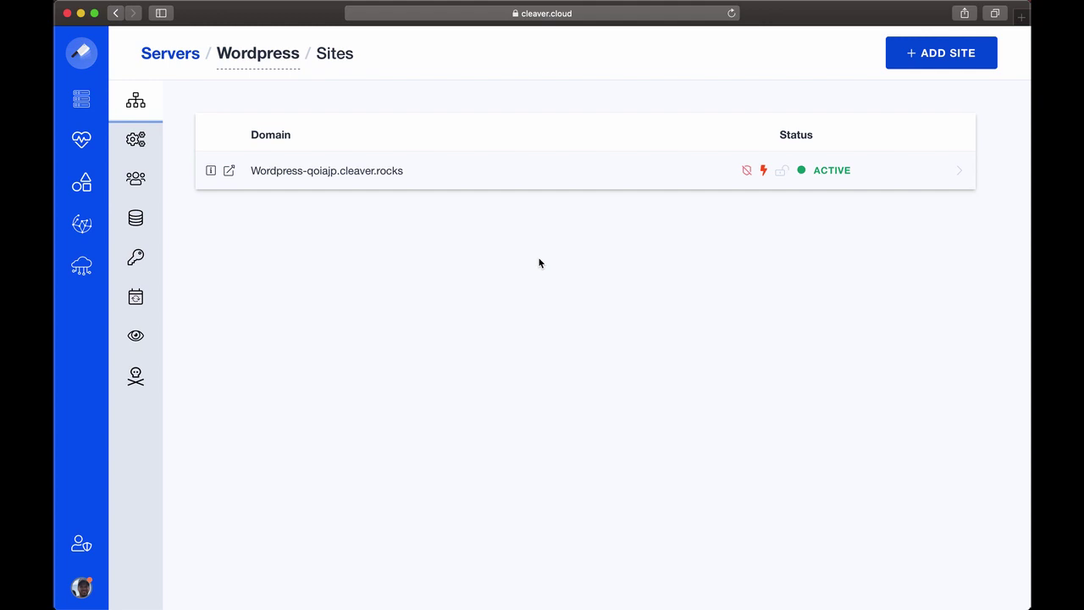
left_click(230, 171)
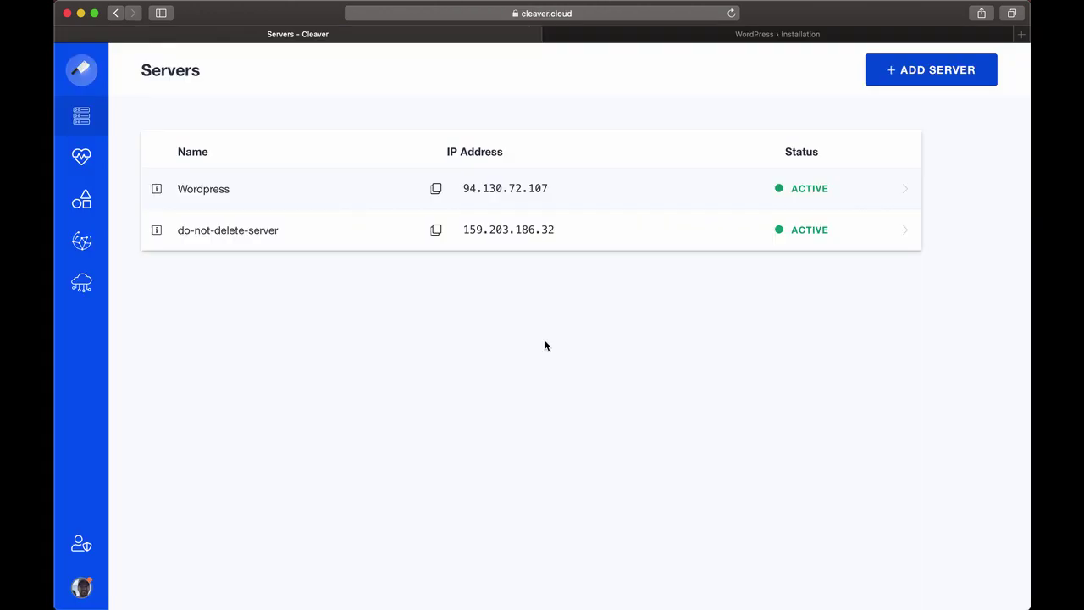
Examine the Wordpress server's monitoring data, including the total CPU utilization and available memory charts.
left_click(77, 160)
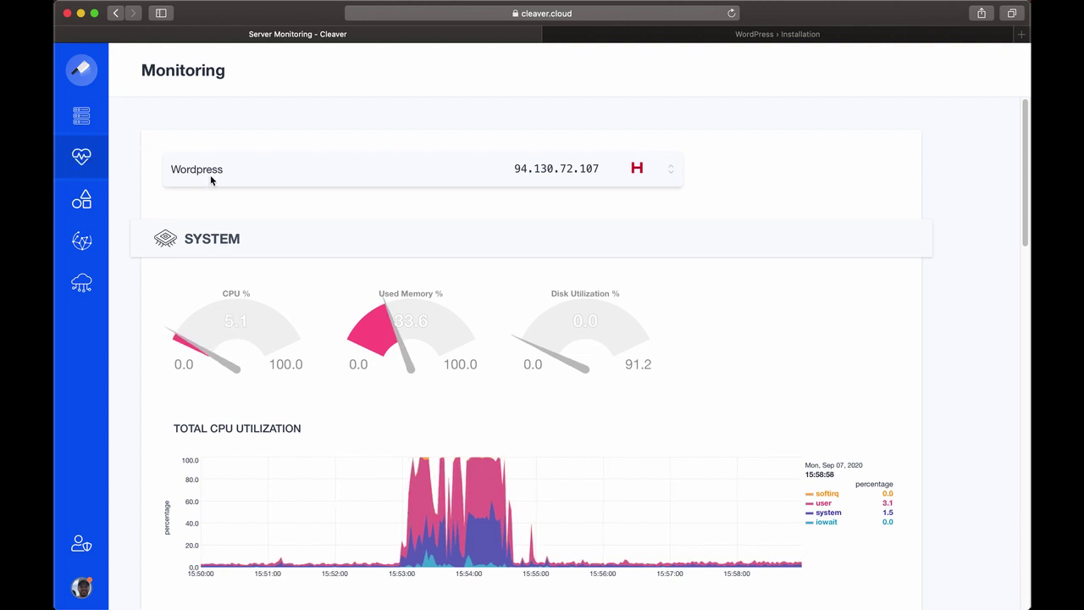
scroll(235, 223, "down", 4)
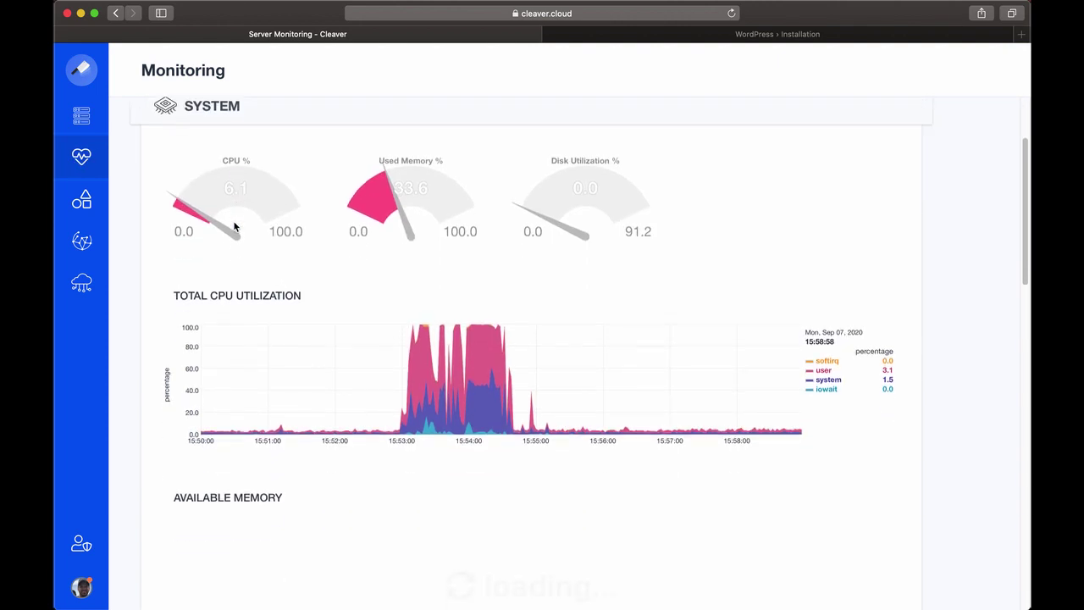
mouse_move(406, 338)
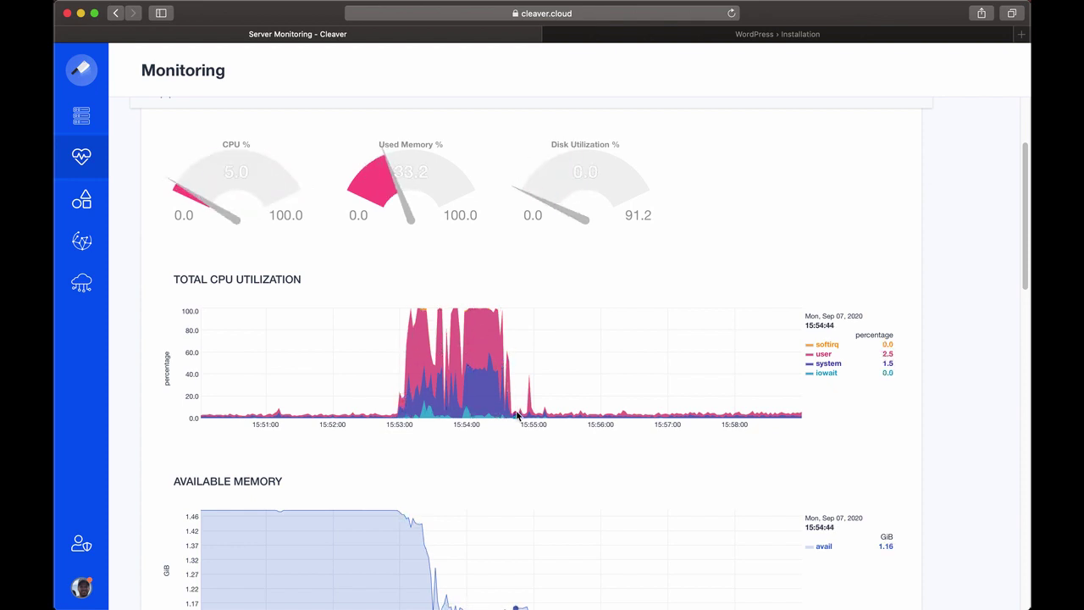
Examine the available memory and server uptime charts in the server's System monitoring section.
scroll(517, 415, "down", 2)
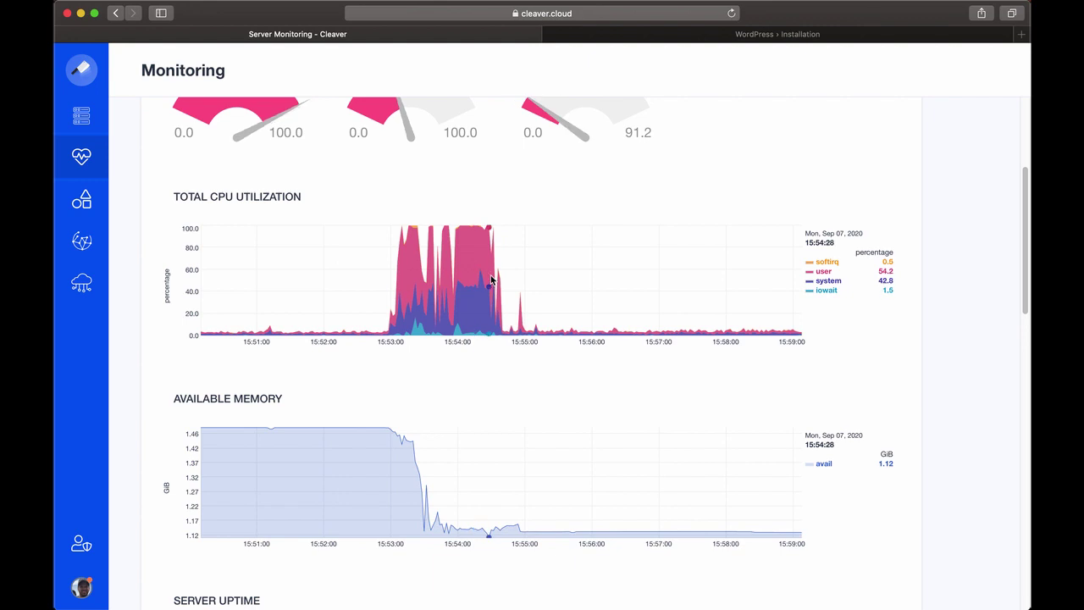
scroll(487, 286, "down", 3)
scroll(487, 289, "down", 4)
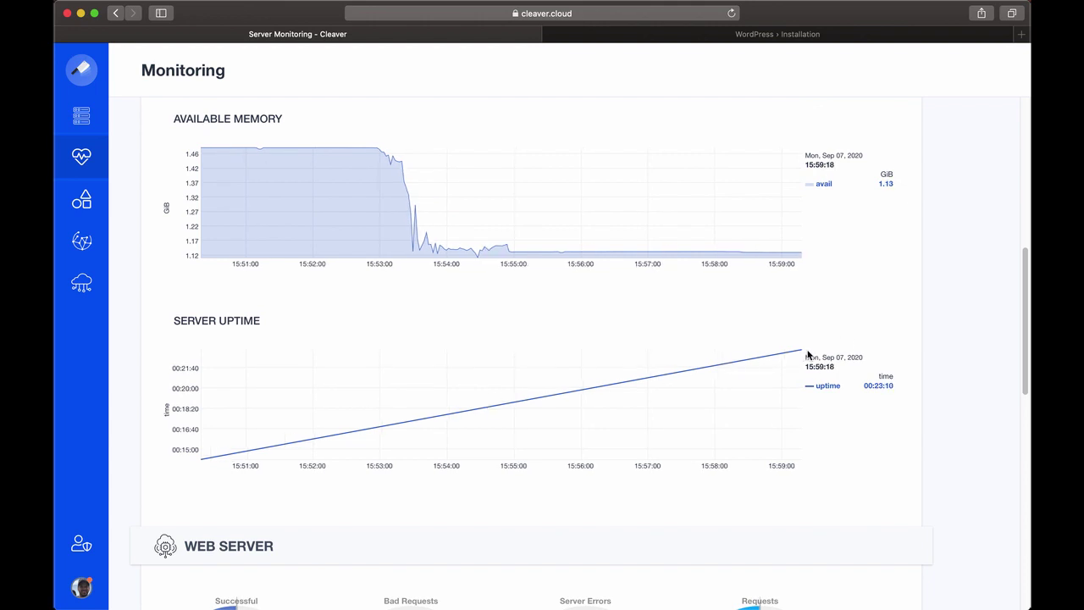
scroll(806, 354, "down", 1)
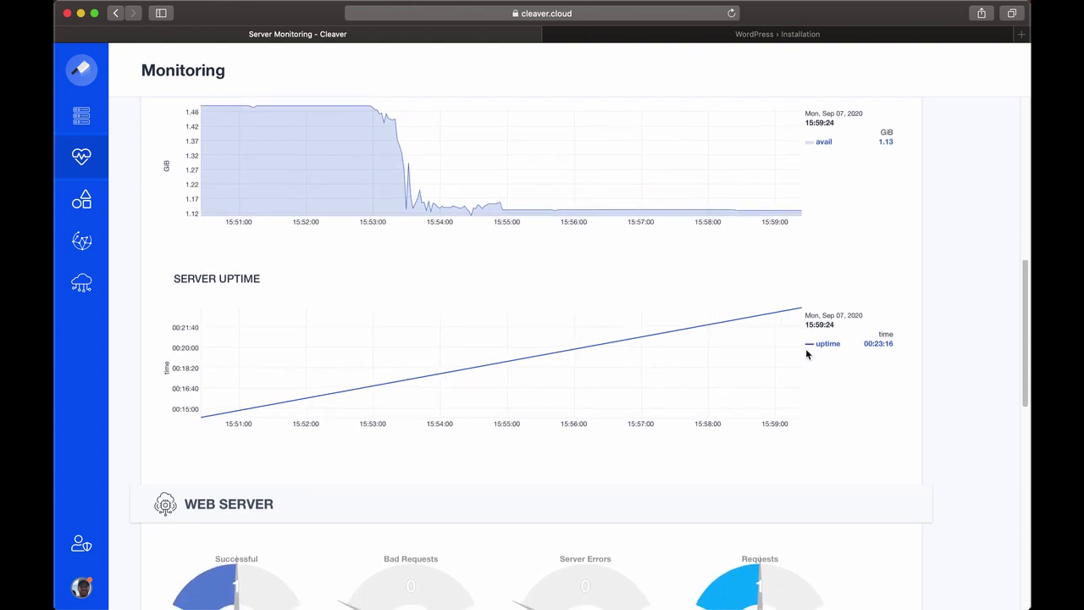
scroll(807, 354, "down", 2)
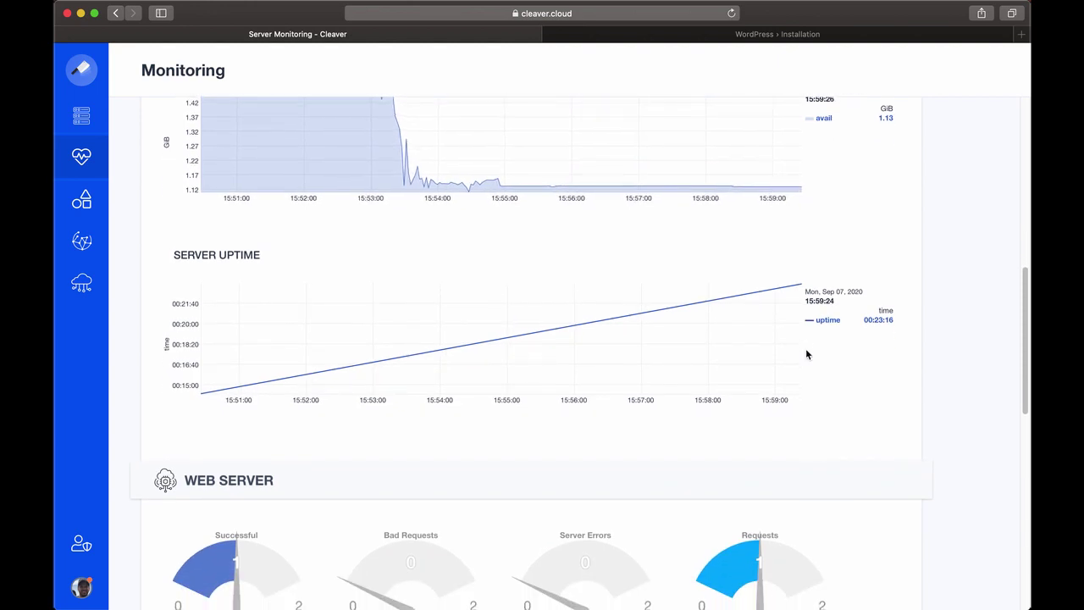
Examine the Web Server gauges and the total requests, requests by type and responses charts, and return to the System section.
scroll(806, 354, "down", 5)
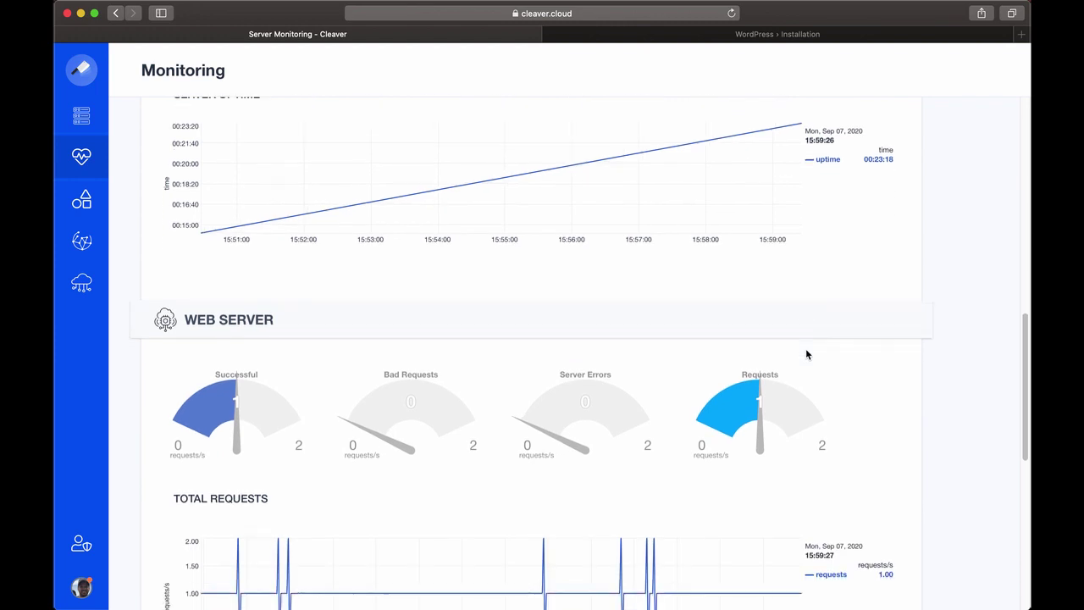
scroll(806, 354, "down", 3)
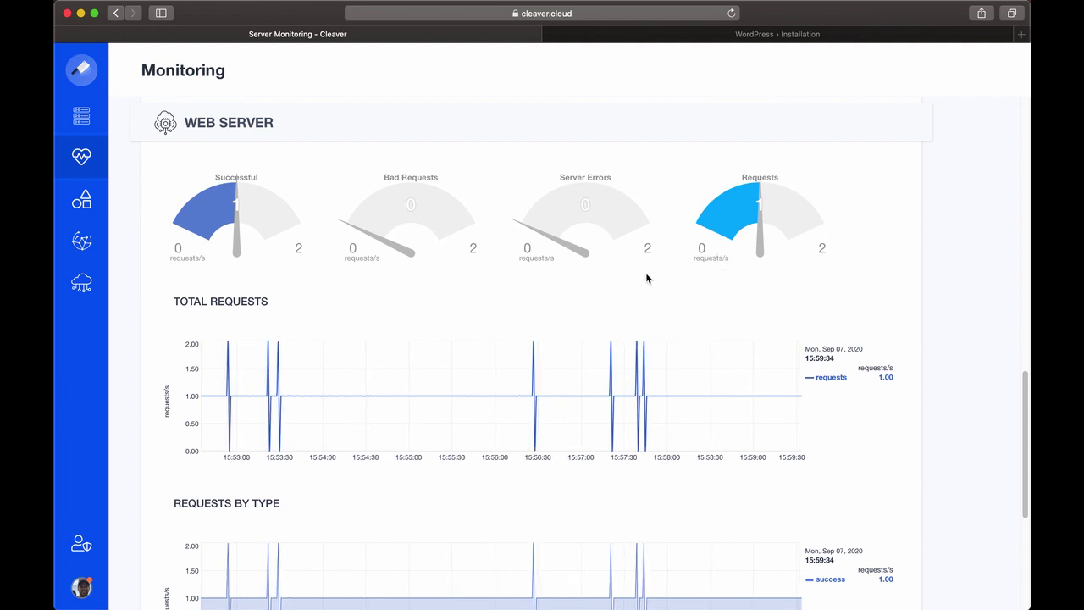
scroll(647, 276, "down", 3)
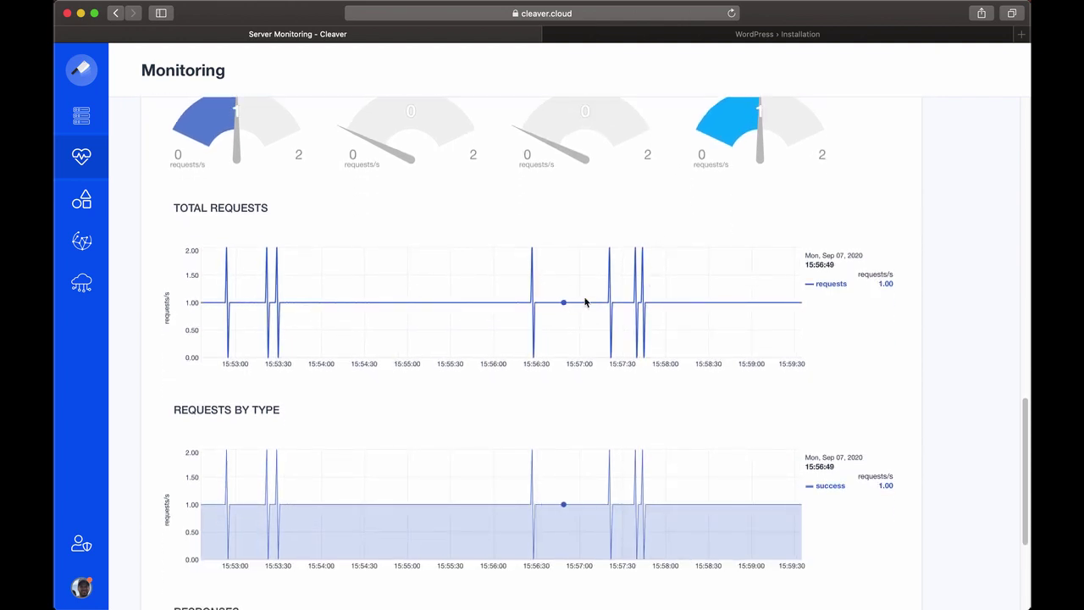
scroll(653, 300, "down", 2)
scroll(653, 300, "down", 1)
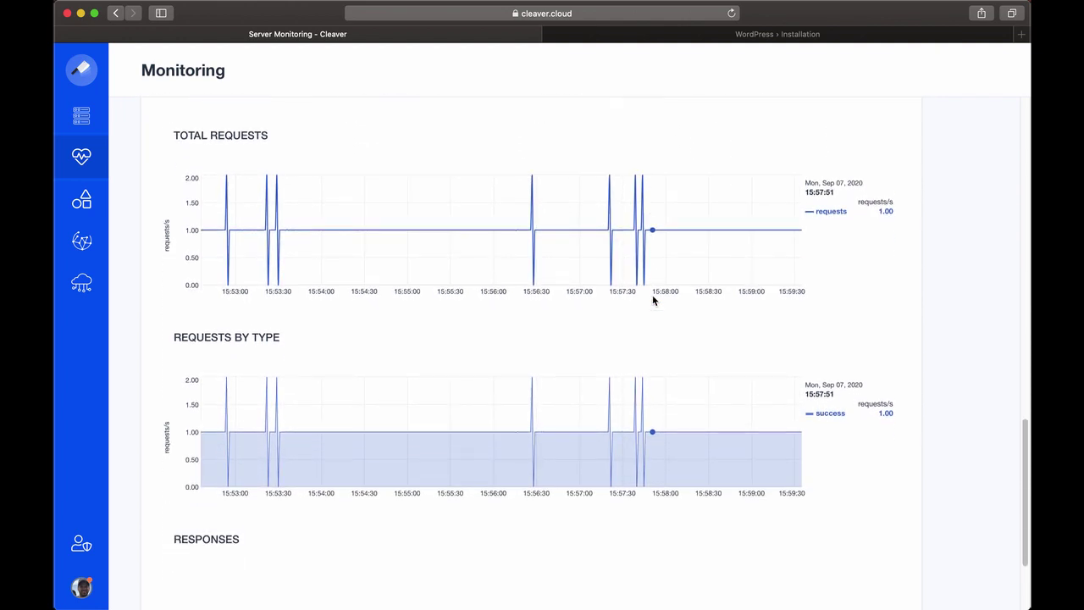
scroll(618, 348, "down", 4)
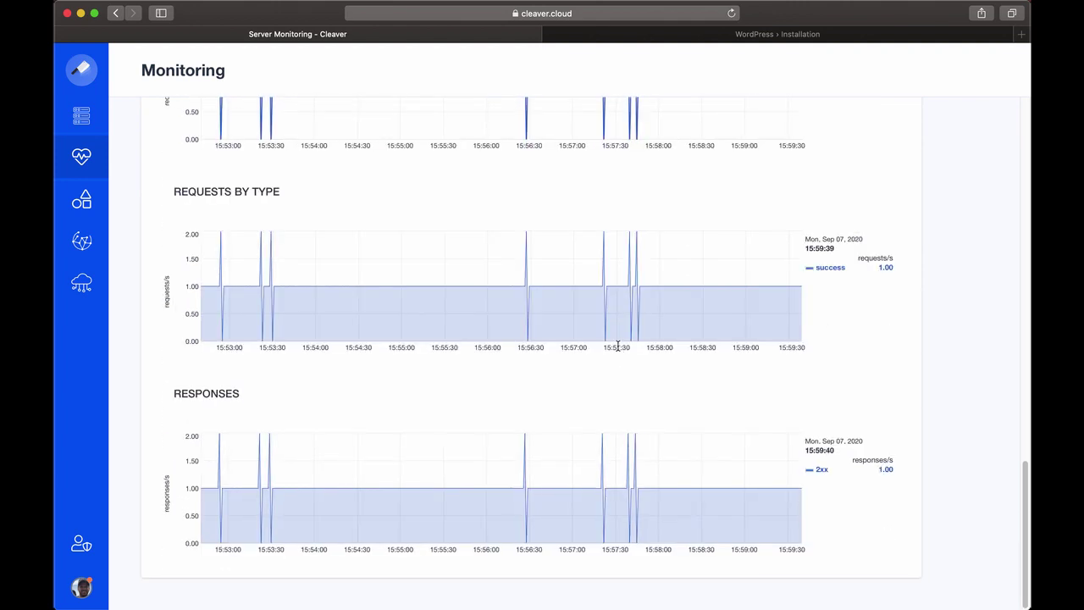
scroll(617, 345, "up", 12)
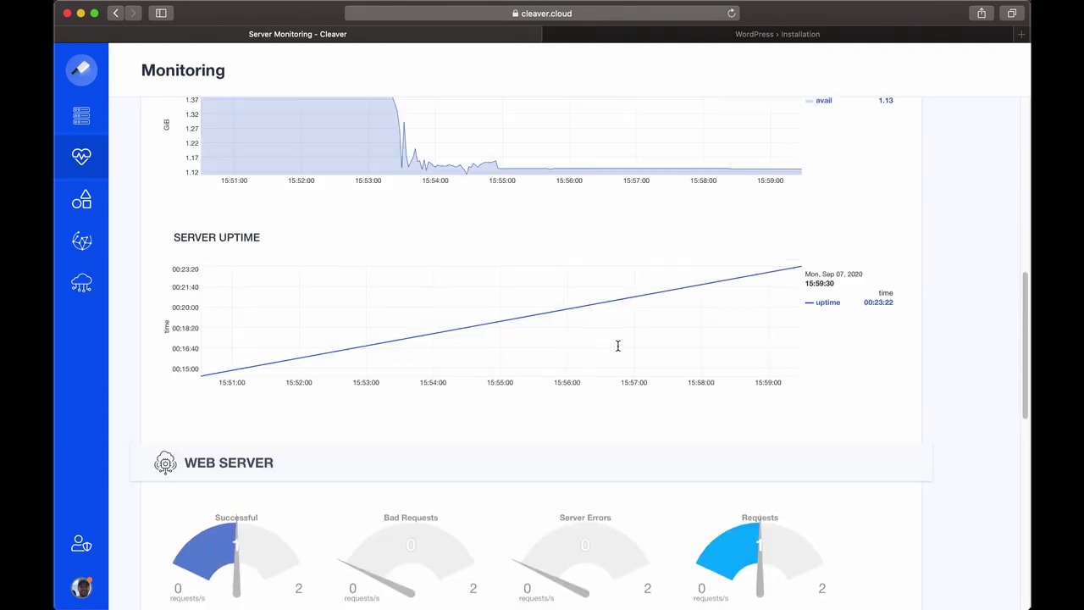
scroll(617, 346, "up", 10)
scroll(618, 345, "down", 2)
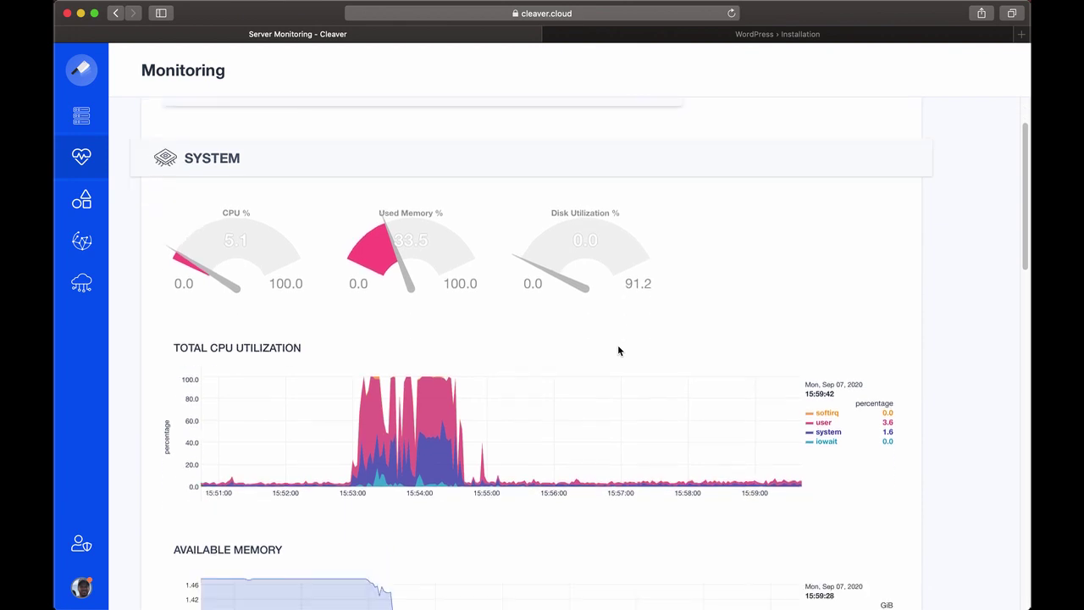